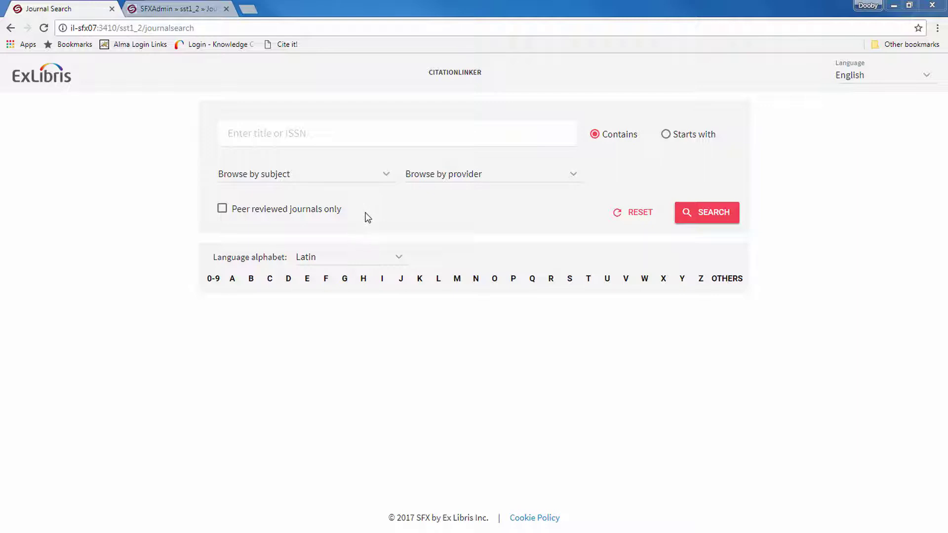
Step: List the 96 journals starting with D, then view and close the Dairy science & technology details
{"action": "left_click", "coordinate": [288, 280]}
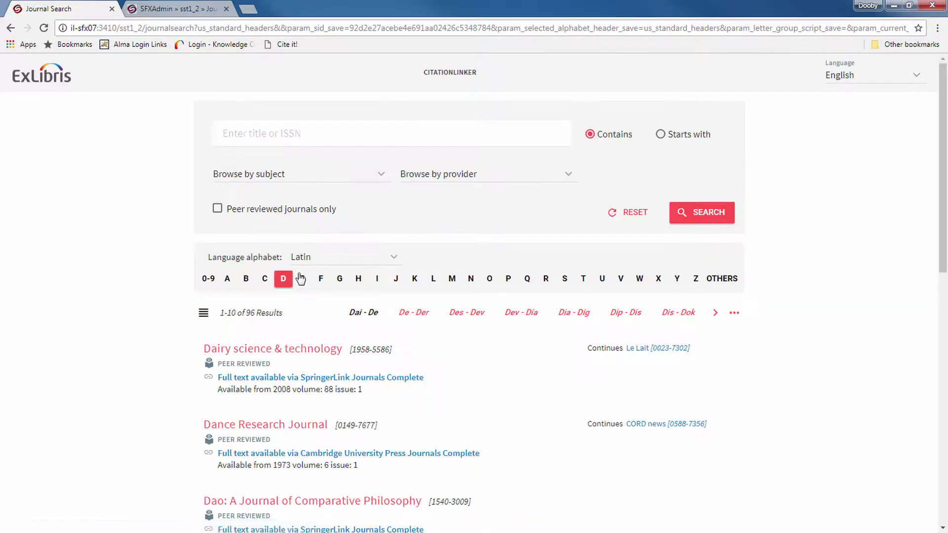
{"action": "scroll", "coordinate": [299, 278], "scroll_direction": "down", "scroll_amount": 3}
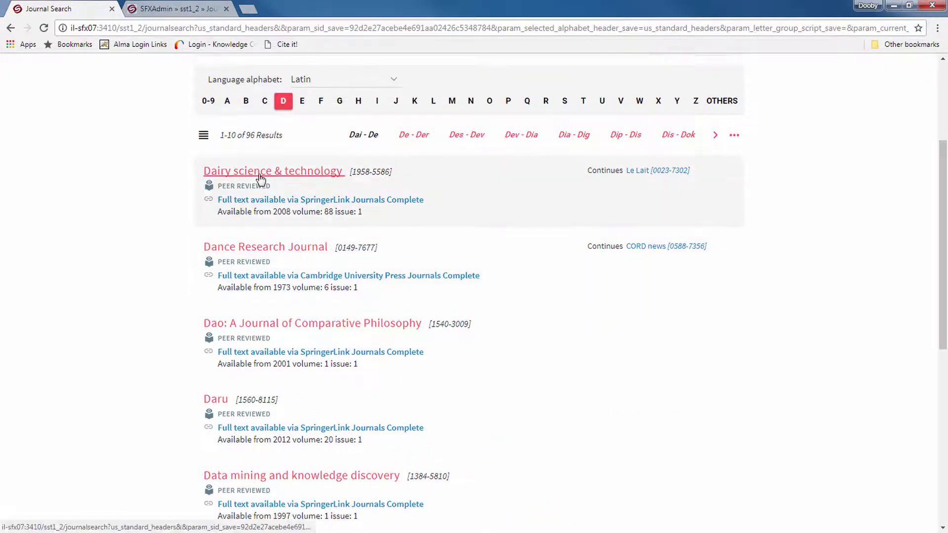
{"action": "left_click", "coordinate": [260, 177]}
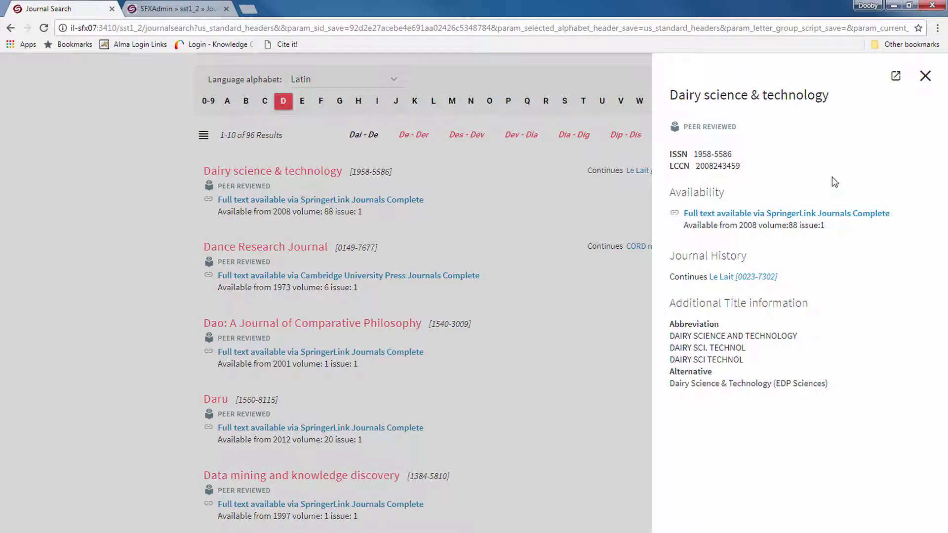
{"action": "left_click", "coordinate": [925, 75]}
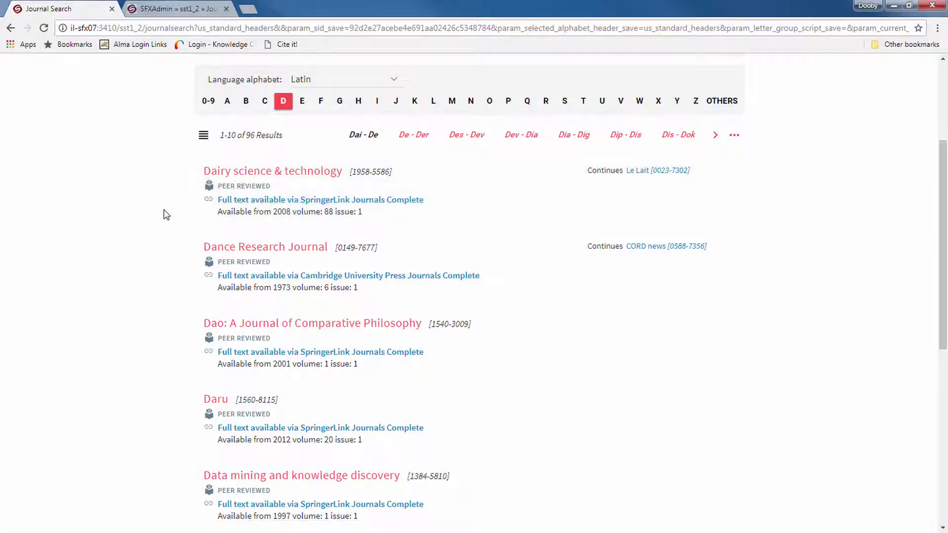
Step: Search journal titles for 'PLoS', returning 7 results
{"action": "scroll", "coordinate": [167, 214], "scroll_direction": "up", "scroll_amount": 4}
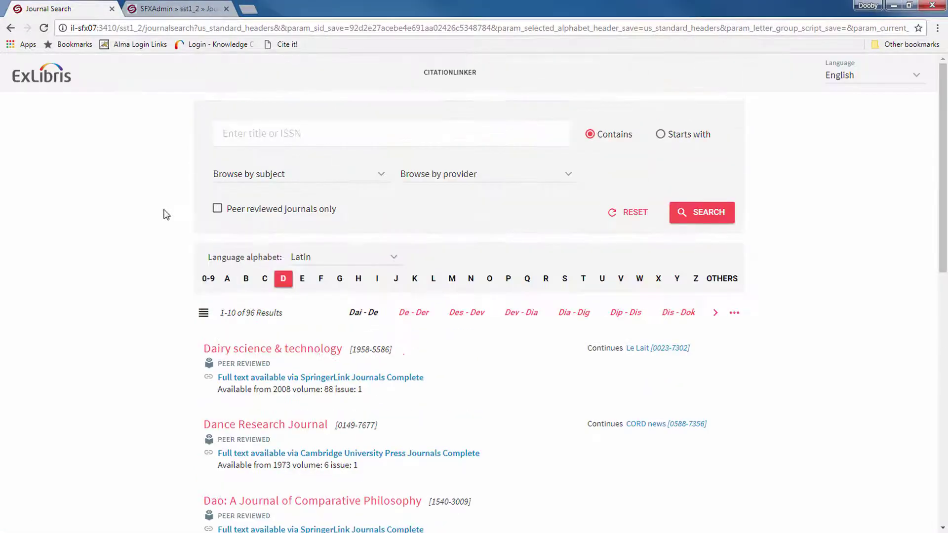
{"action": "left_click", "coordinate": [246, 131]}
{"action": "type", "text": "PLoS"}
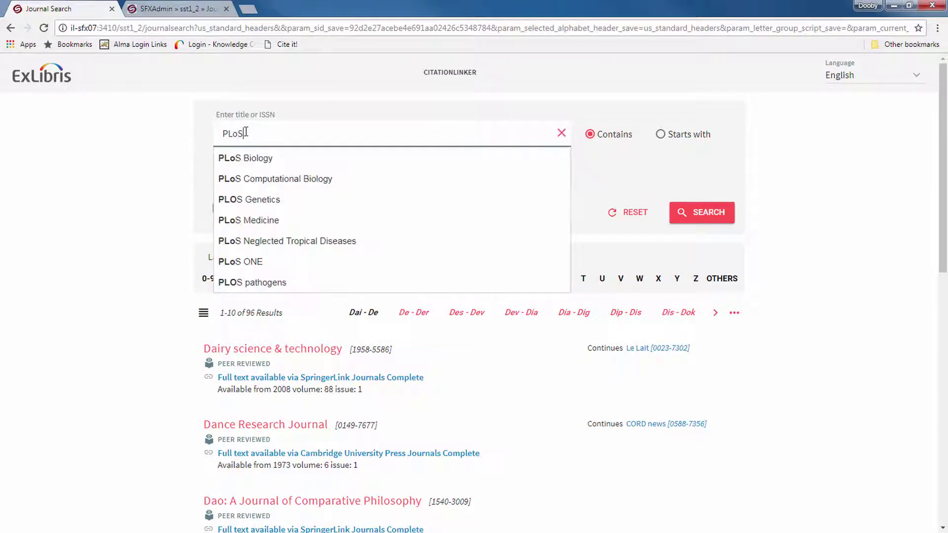
{"action": "key", "text": "Return"}
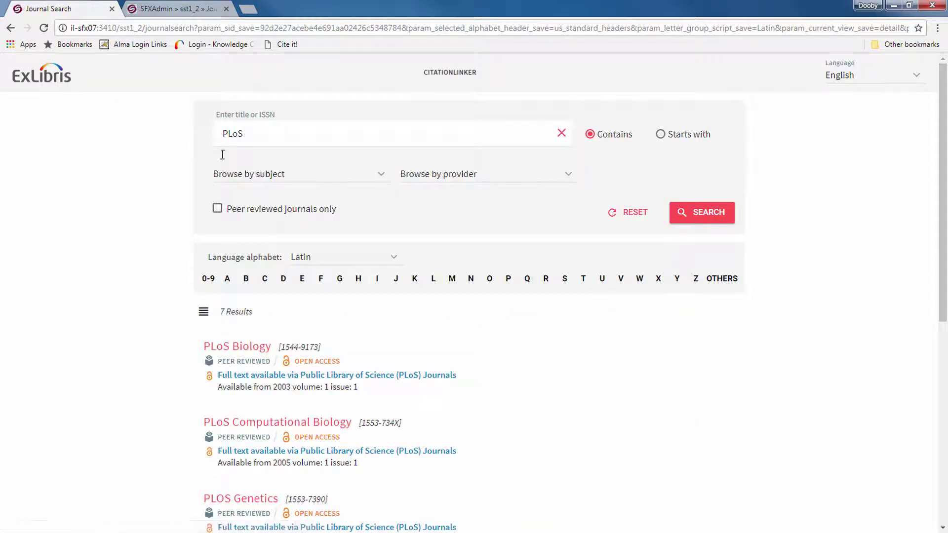
Step: Switch the PLoS results to table view and back to detailed view
{"action": "left_click", "coordinate": [204, 312]}
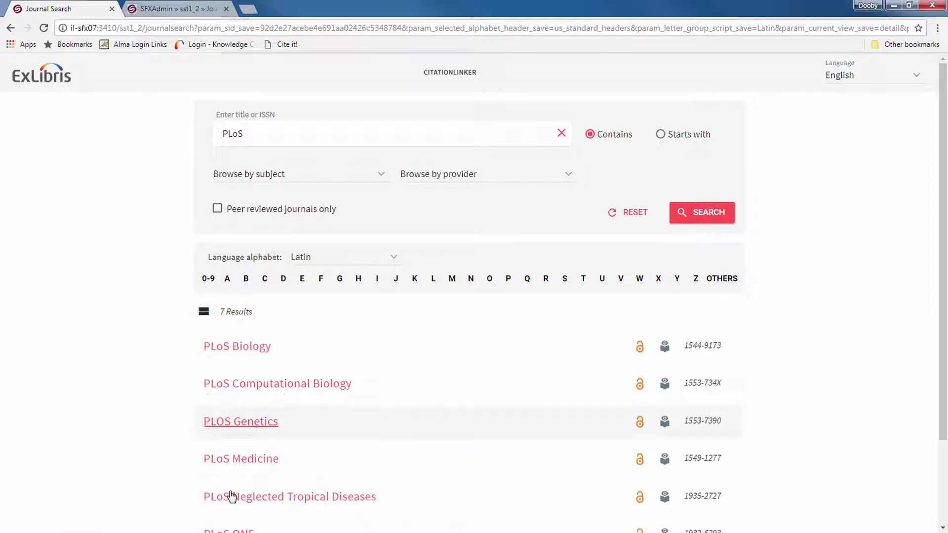
{"action": "left_click", "coordinate": [204, 312]}
{"action": "scroll", "coordinate": [253, 376], "scroll_direction": "down", "scroll_amount": 5}
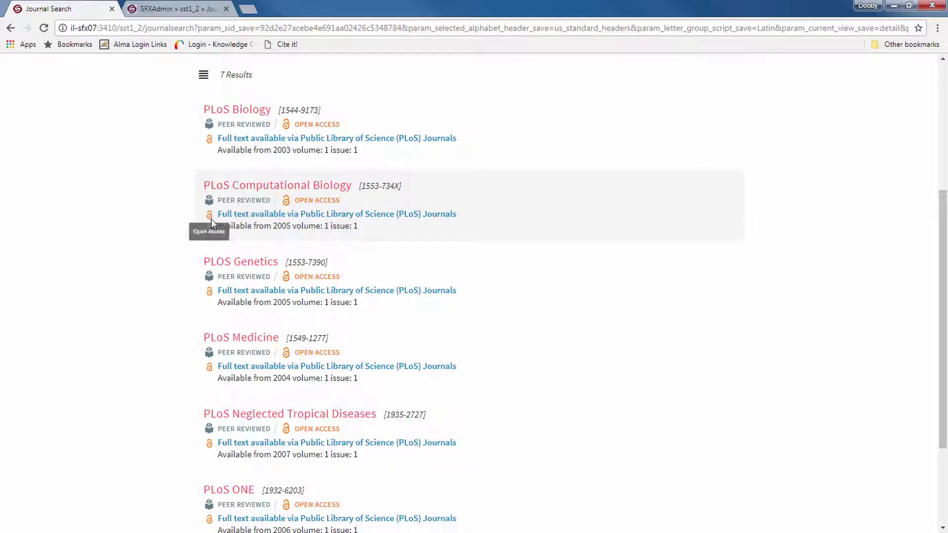
{"action": "scroll", "coordinate": [174, 229], "scroll_direction": "up", "scroll_amount": 5}
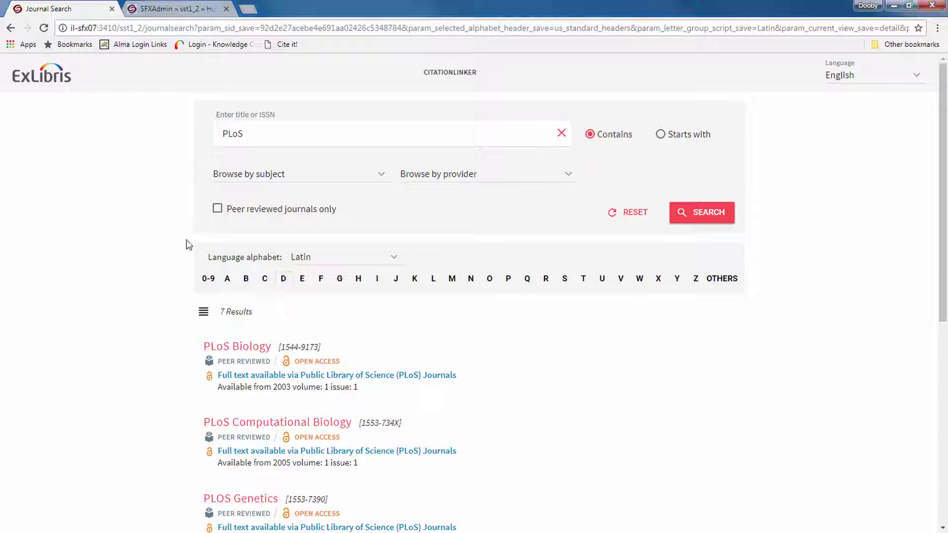
Step: Open the Journal Search and A-Z List configuration from the SFXAdmin home page
{"action": "left_click", "coordinate": [160, 10]}
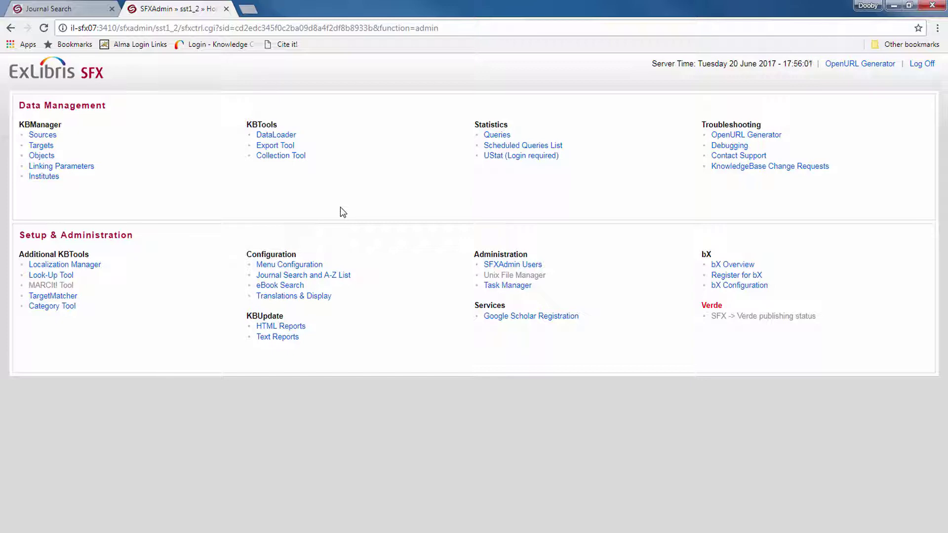
{"action": "left_click", "coordinate": [277, 280]}
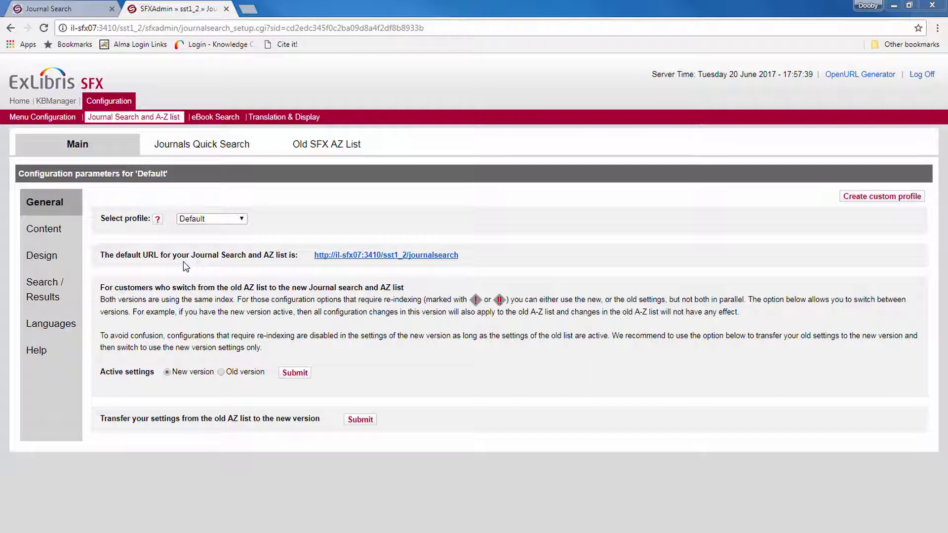
Step: Review the Content, Design, Search / Results and Languages settings pages in turn
{"action": "left_click", "coordinate": [44, 231]}
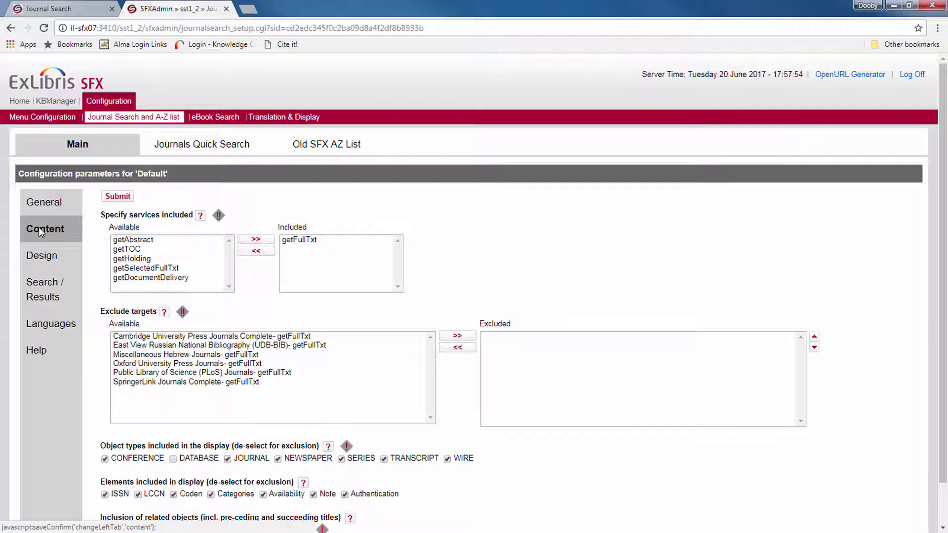
{"action": "left_click", "coordinate": [43, 257]}
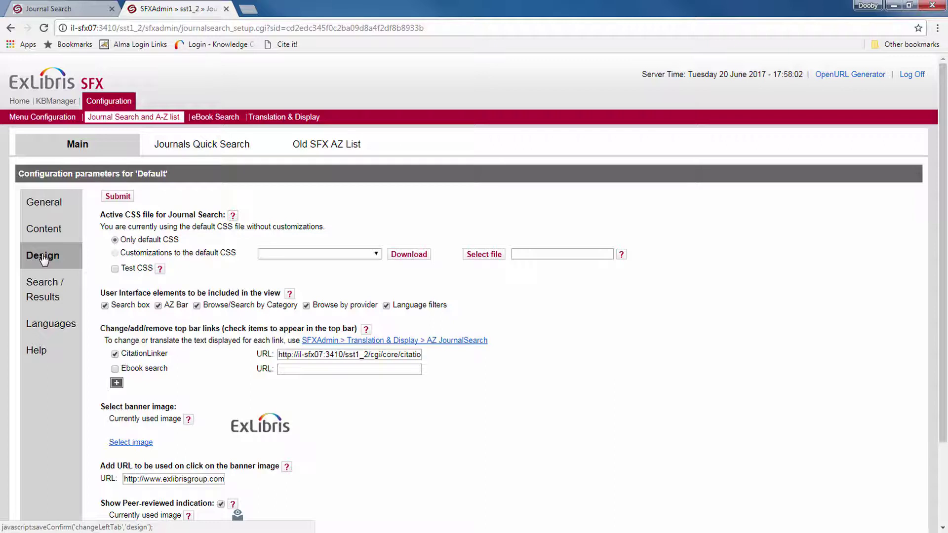
{"action": "left_click", "coordinate": [44, 286]}
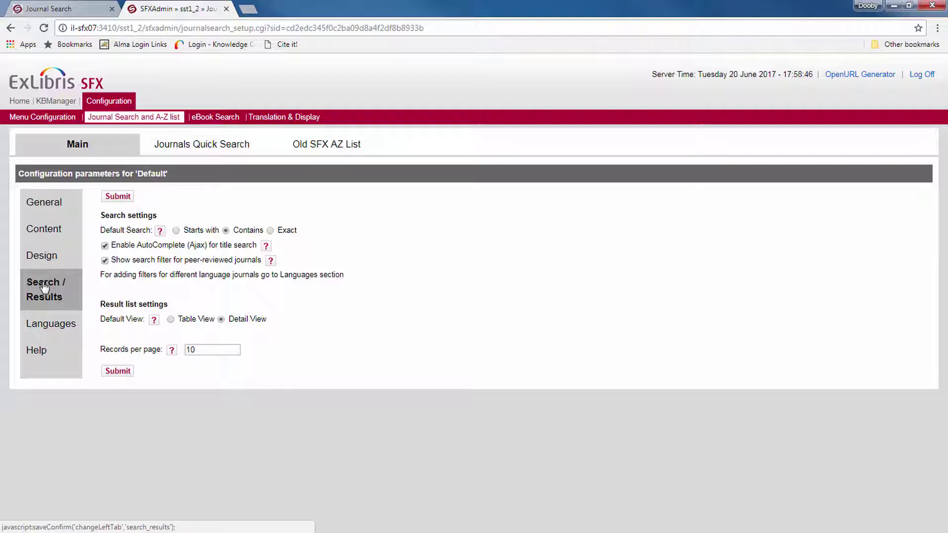
{"action": "left_click", "coordinate": [55, 328]}
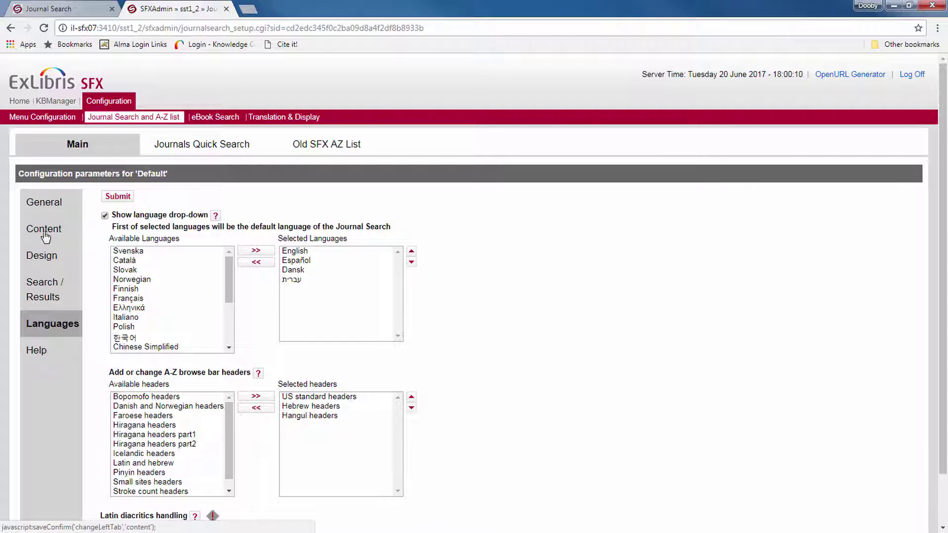
{"action": "left_click", "coordinate": [48, 202]}
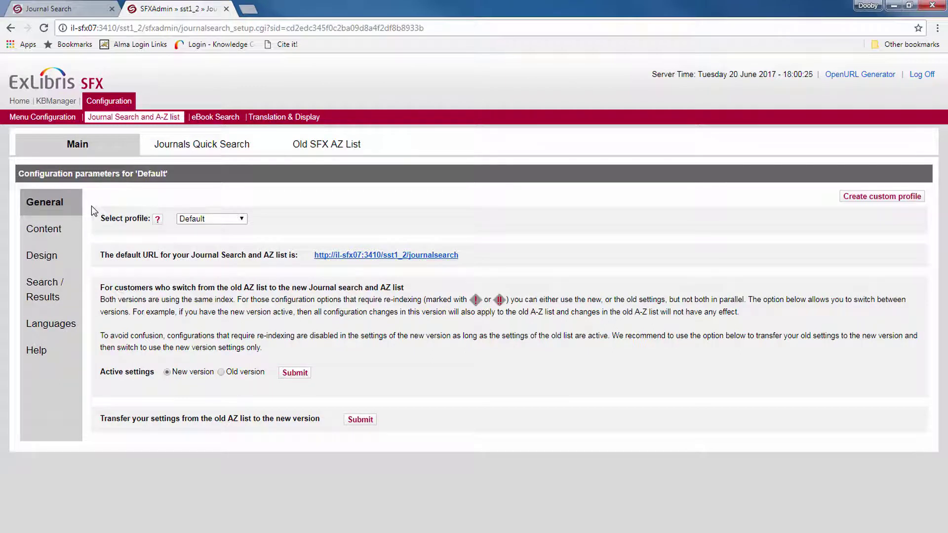
{"action": "left_click", "coordinate": [243, 219]}
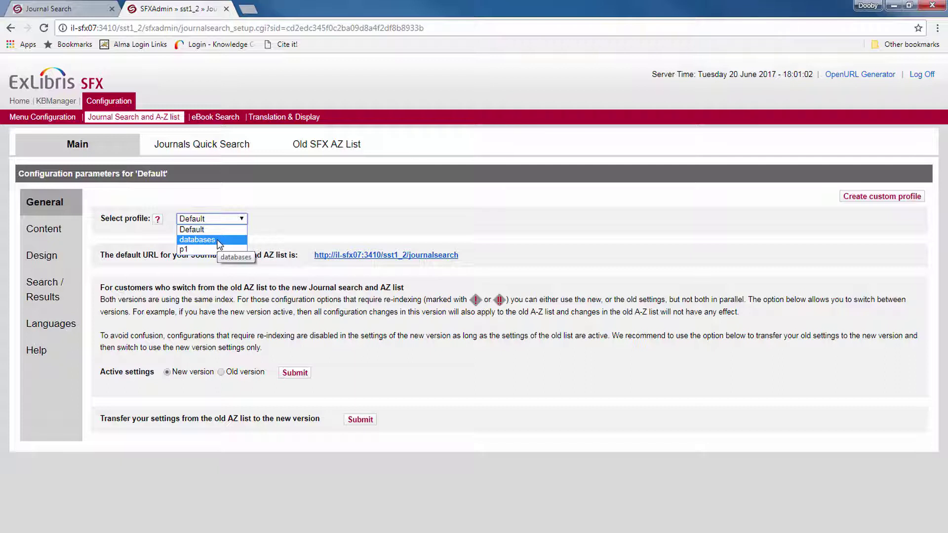
{"action": "left_click", "coordinate": [301, 229]}
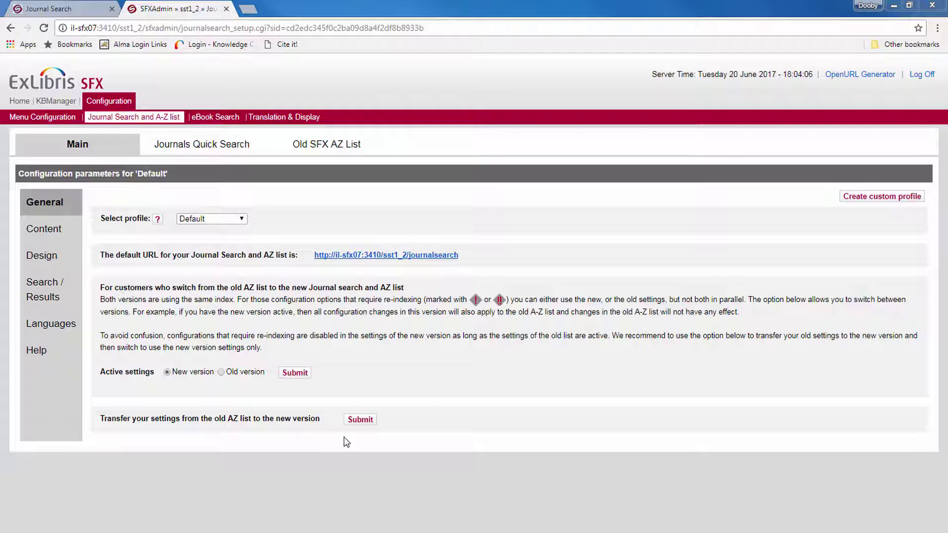
Step: Review the Content settings: getFullTxt as the only included service and no excluded targets
{"action": "left_click", "coordinate": [44, 236]}
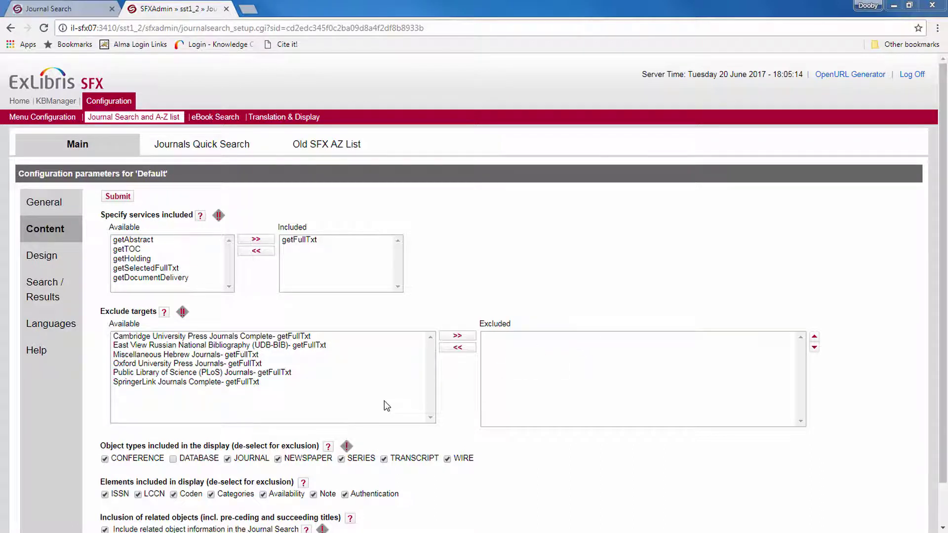
{"action": "scroll", "coordinate": [103, 375], "scroll_direction": "down", "scroll_amount": 1}
{"action": "scroll", "coordinate": [102, 375], "scroll_direction": "down", "scroll_amount": 1}
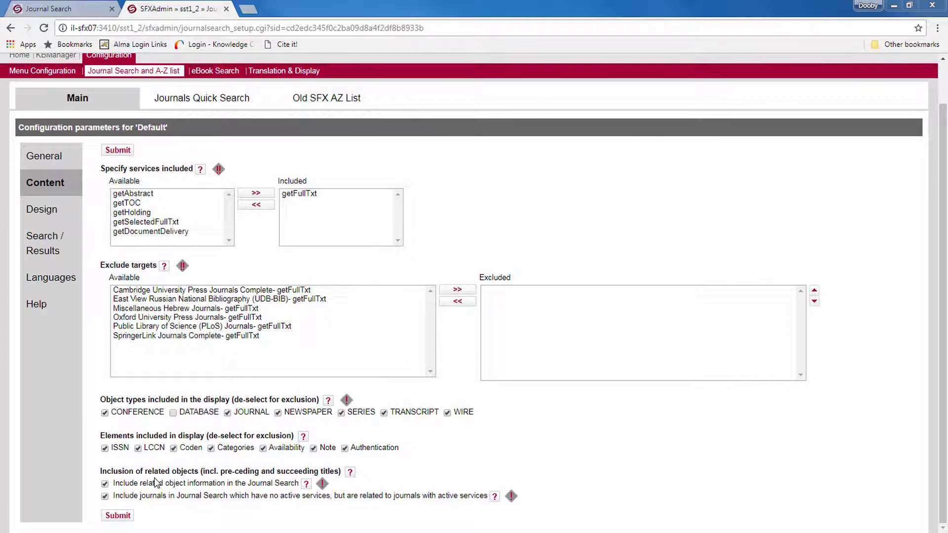
Step: Open the Default profile's journal search Design settings
{"action": "left_click", "coordinate": [43, 219]}
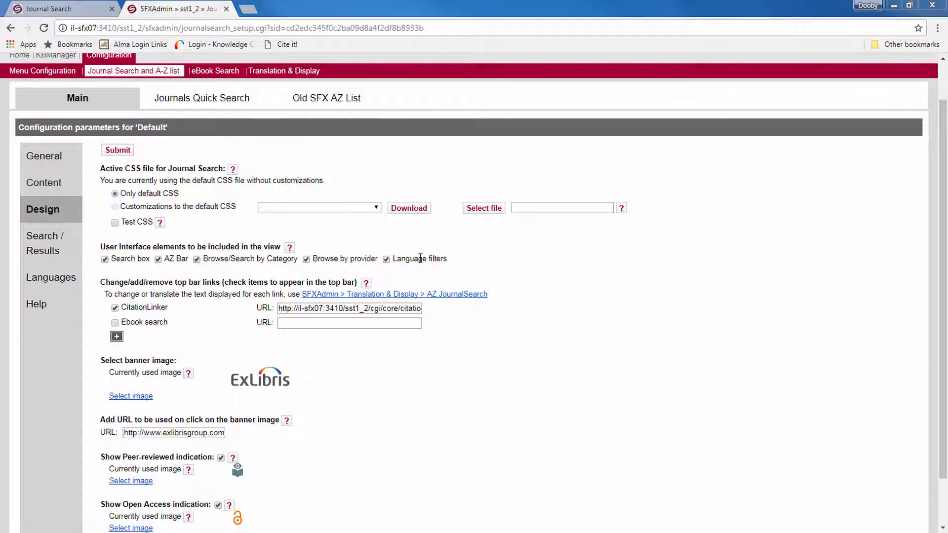
Step: Save the Design change and reload the public journal search to confirm provider browsing is gone
{"action": "left_click", "coordinate": [54, 6]}
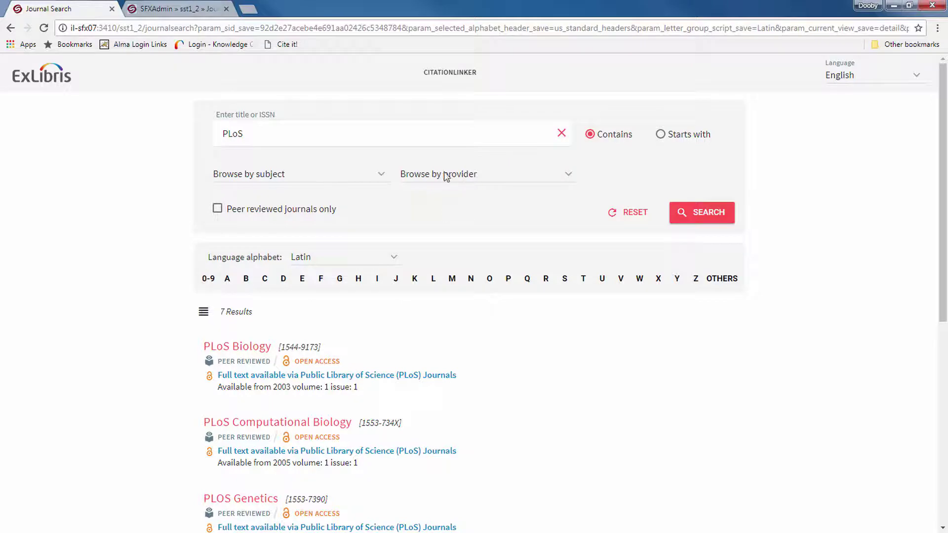
{"action": "left_click", "coordinate": [179, 13]}
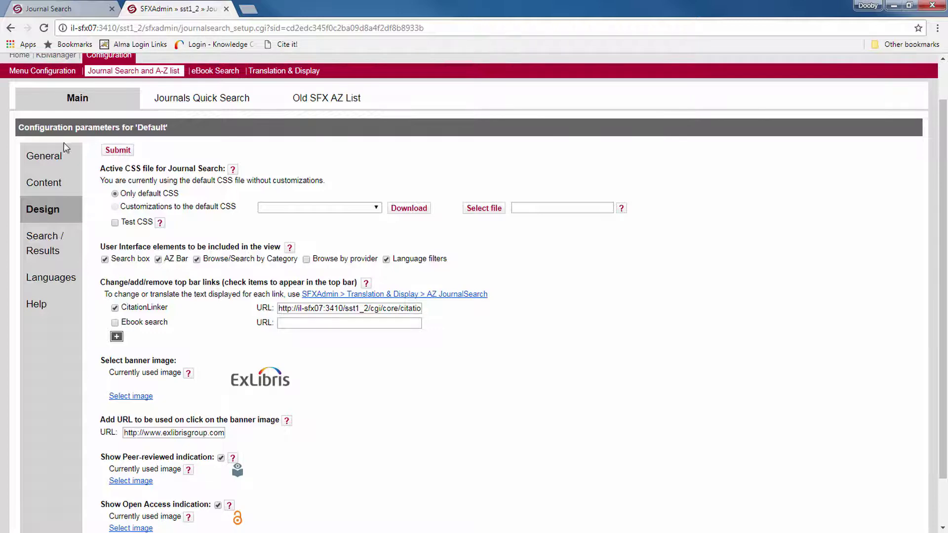
{"action": "left_click", "coordinate": [118, 151]}
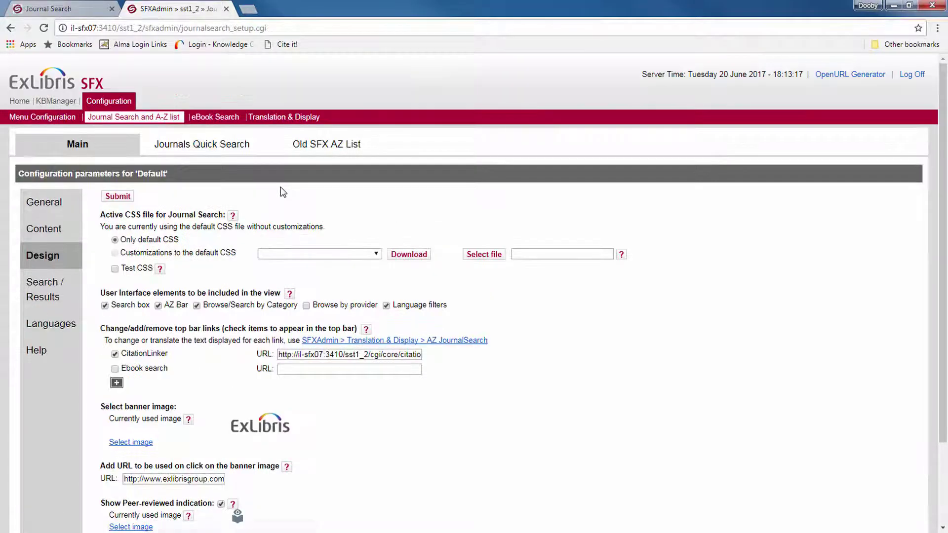
{"action": "left_click", "coordinate": [67, 8]}
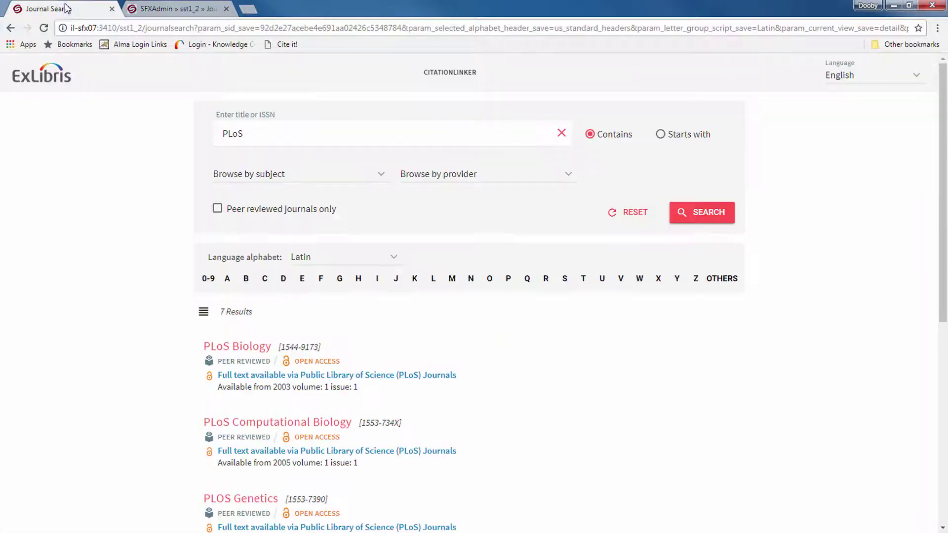
{"action": "left_click", "coordinate": [44, 27]}
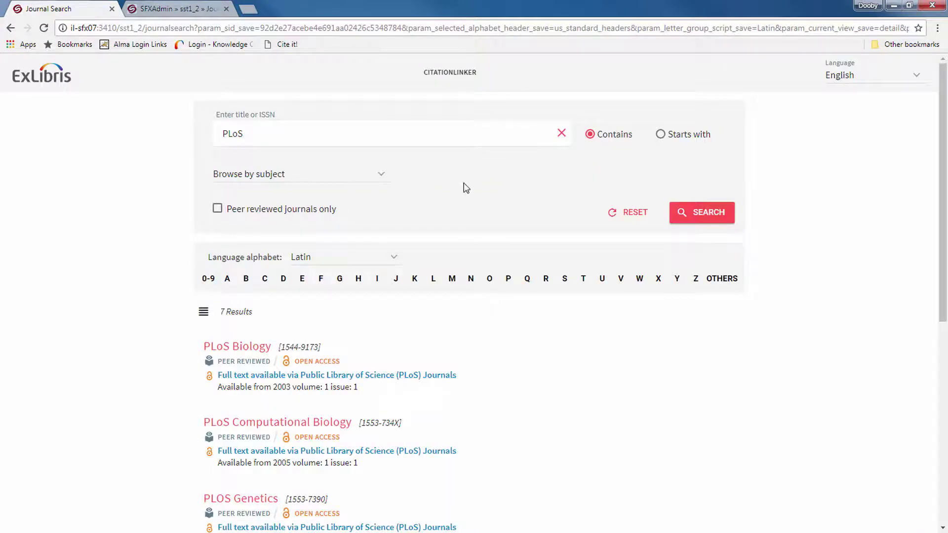
Step: Tick Browse by provider again in the Design settings
{"action": "left_click", "coordinate": [197, 10]}
{"action": "left_click", "coordinate": [307, 306]}
{"action": "scroll", "coordinate": [365, 306], "scroll_direction": "down", "scroll_amount": 2}
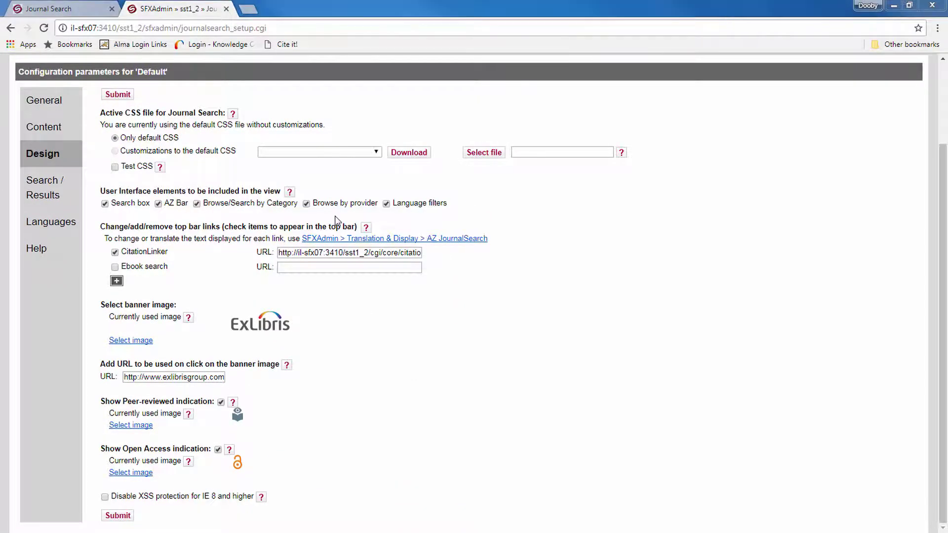
Step: Compare the Design settings (CSS, interface elements, CitationLinker top bar) against the public search page
{"action": "left_click", "coordinate": [58, 6]}
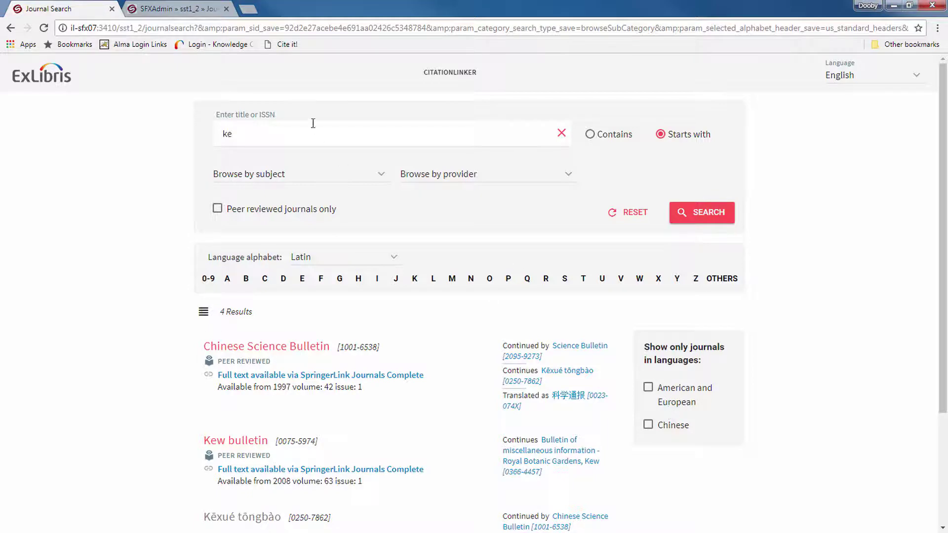
{"action": "left_click", "coordinate": [197, 17]}
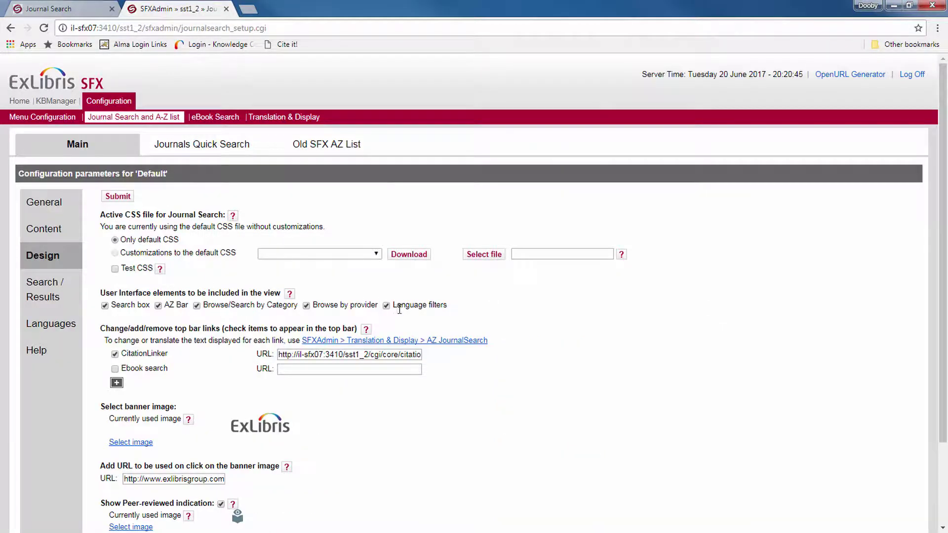
{"action": "scroll", "coordinate": [346, 257], "scroll_direction": "down", "scroll_amount": 3}
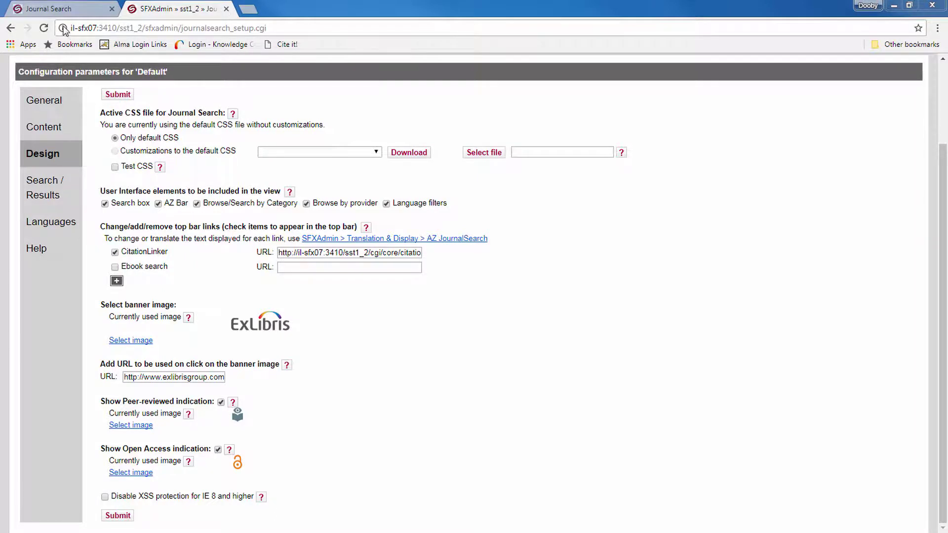
{"action": "left_click", "coordinate": [69, 8]}
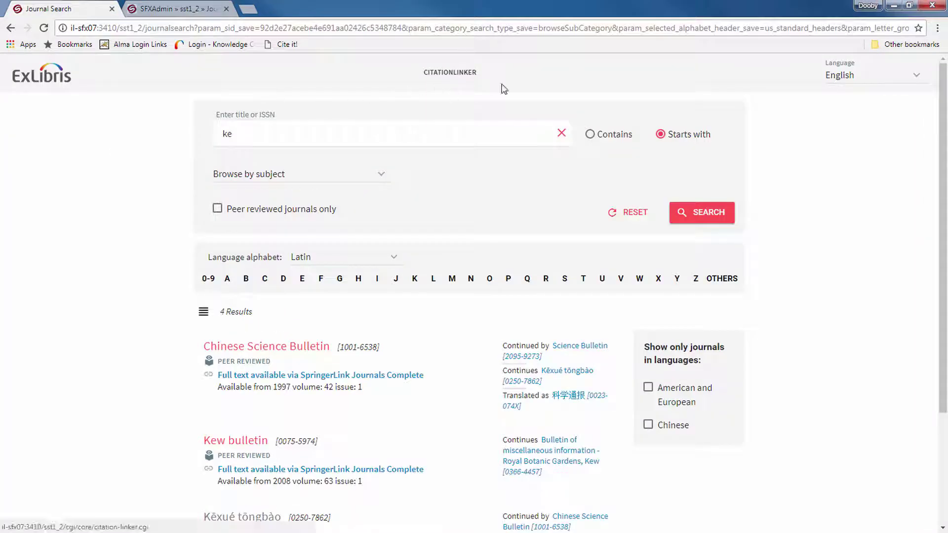
{"action": "left_click", "coordinate": [185, 9]}
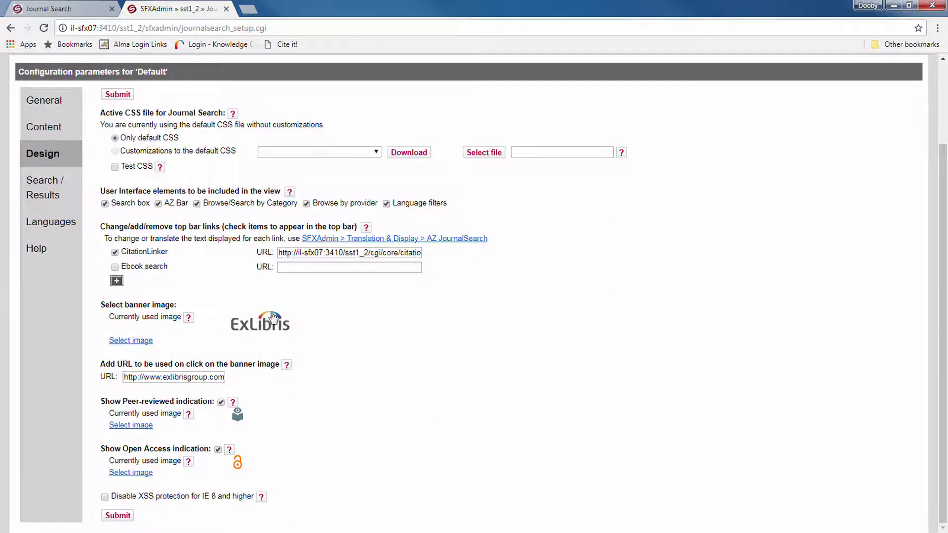
{"action": "left_click", "coordinate": [48, 9]}
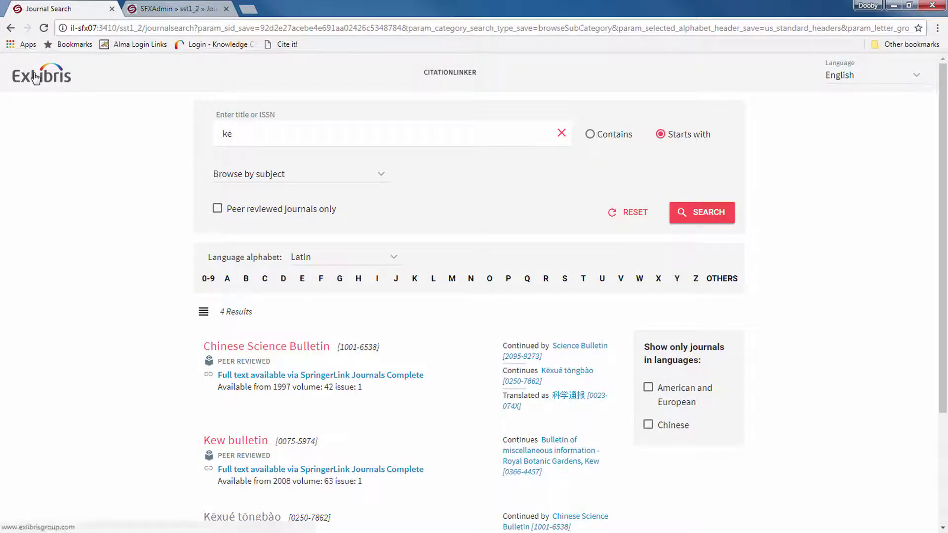
{"action": "left_click", "coordinate": [158, 9]}
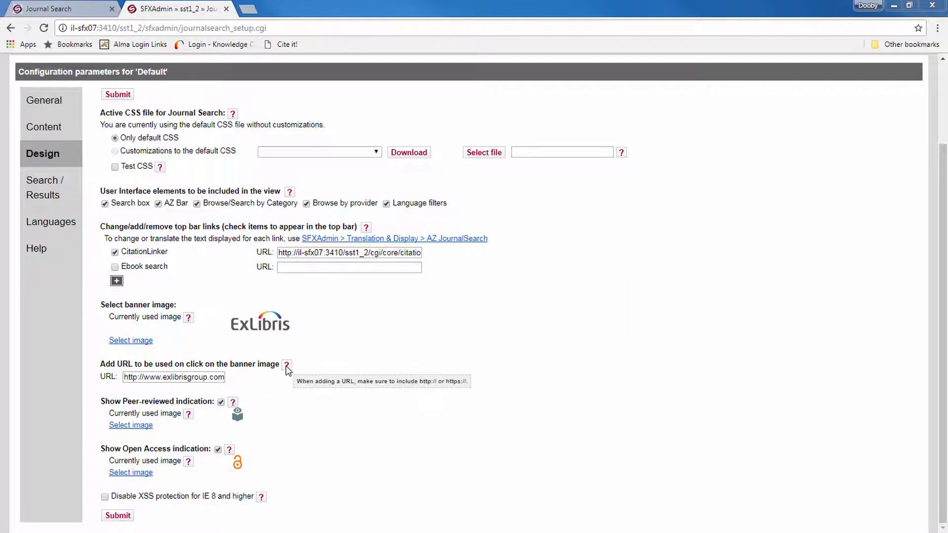
{"action": "mouse_move", "coordinate": [190, 323]}
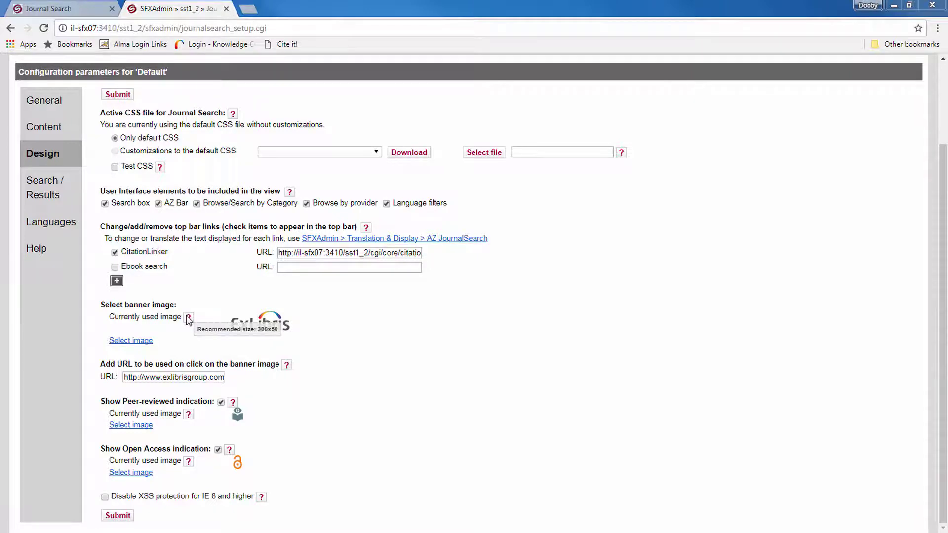
{"action": "scroll", "coordinate": [188, 320], "scroll_direction": "up", "scroll_amount": 3}
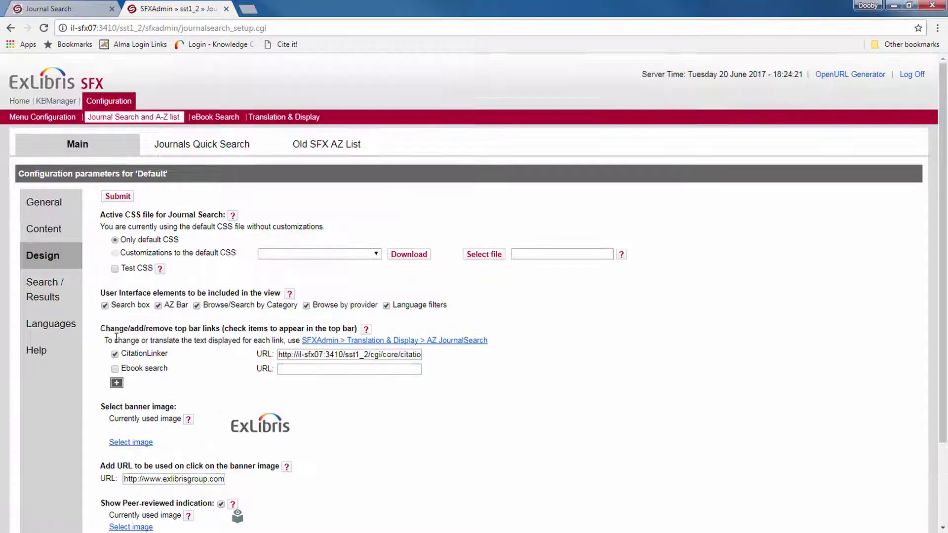
Step: Open the Search / Results settings: Contains search, Detail View, 10 records per page
{"action": "left_click", "coordinate": [54, 291]}
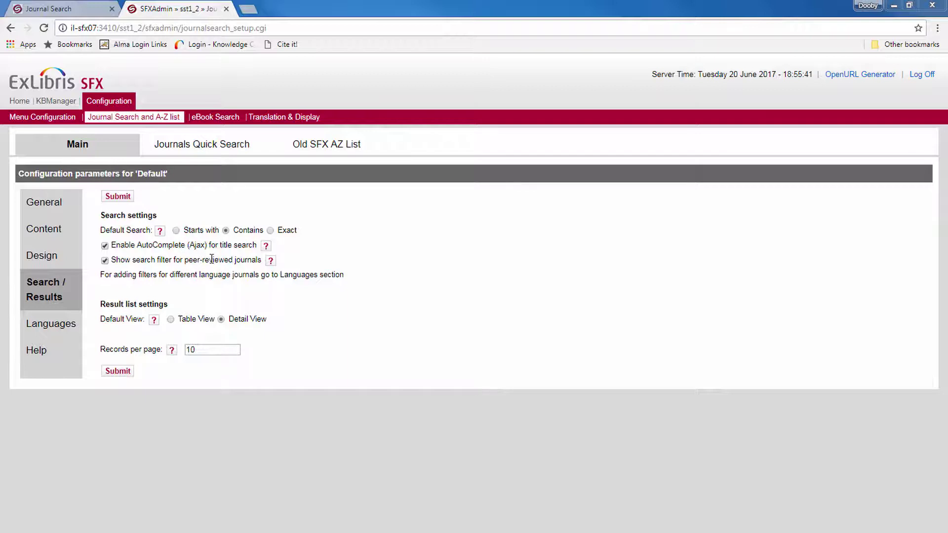
{"action": "key", "text": "ctrl+shift+Tab"}
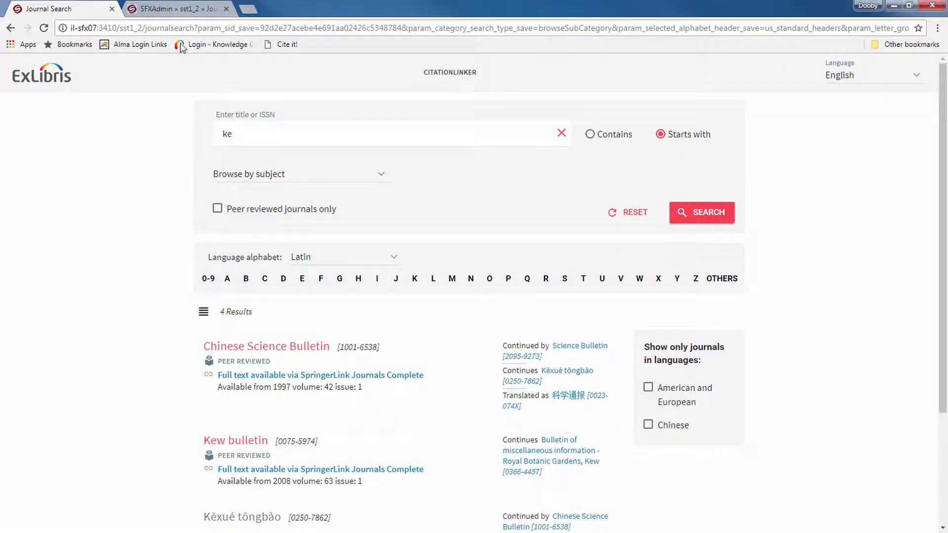
{"action": "key", "text": "ctrl+Tab"}
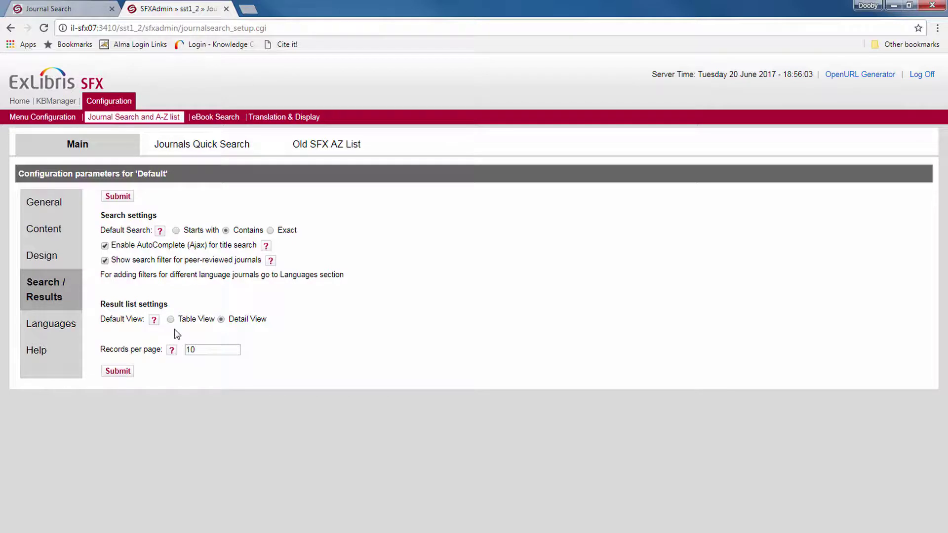
Step: Compare table and detail views on the public results, then edit the records-per-page setting
{"action": "left_click", "coordinate": [70, 10]}
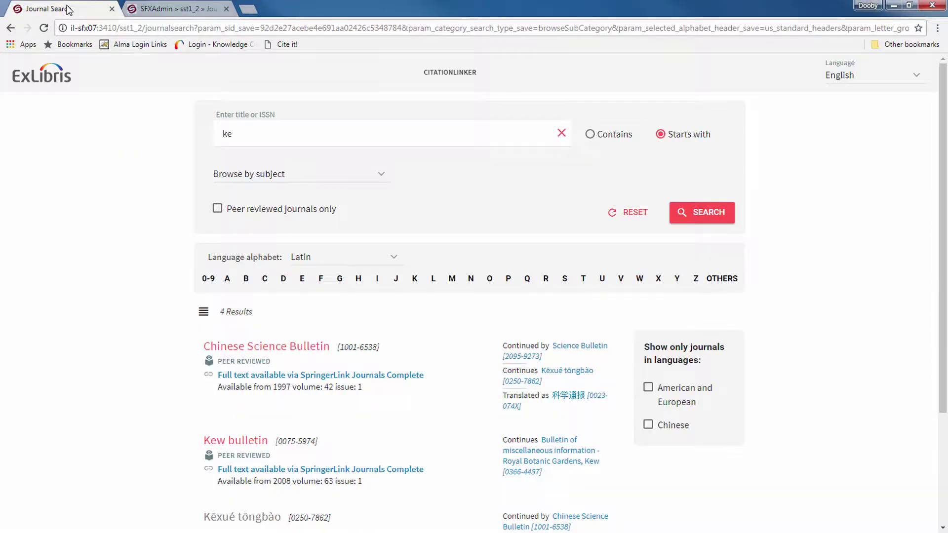
{"action": "left_click", "coordinate": [203, 314]}
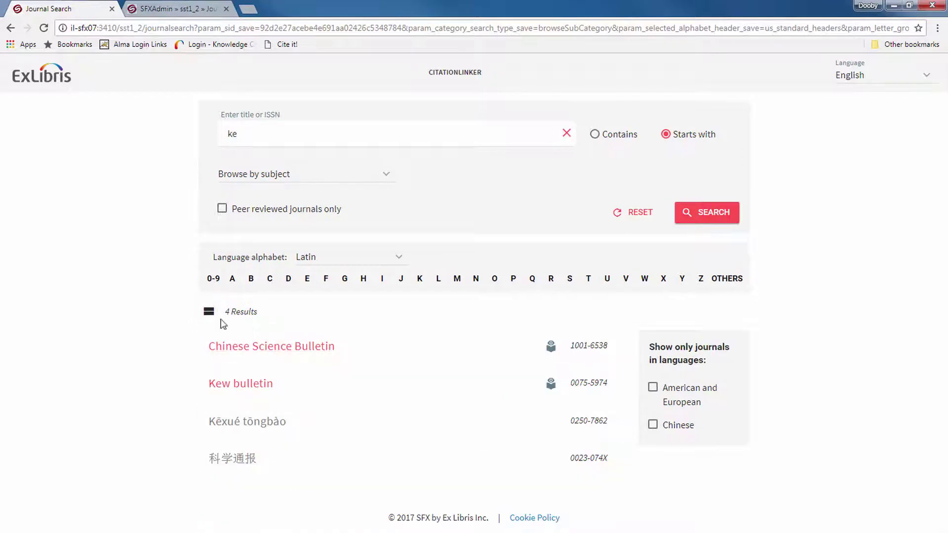
{"action": "left_click", "coordinate": [209, 313]}
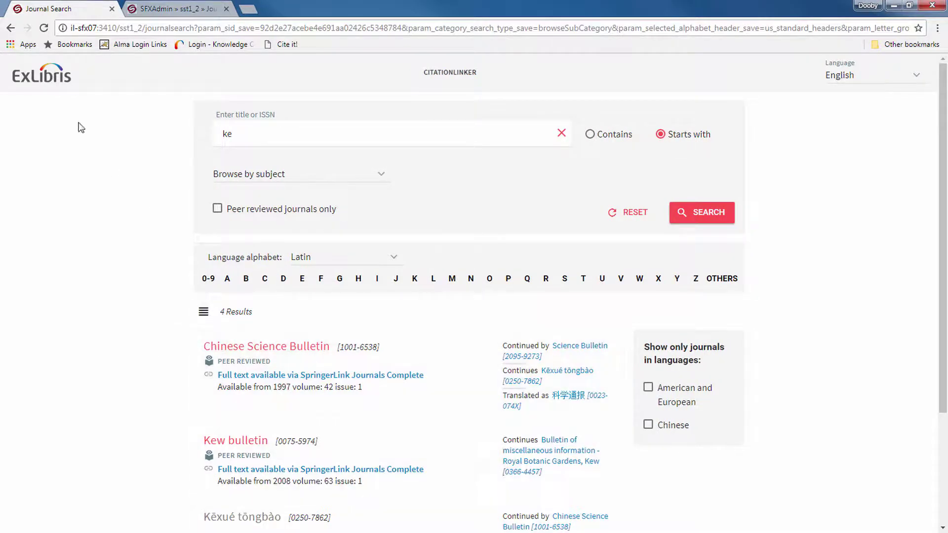
{"action": "left_click", "coordinate": [157, 10]}
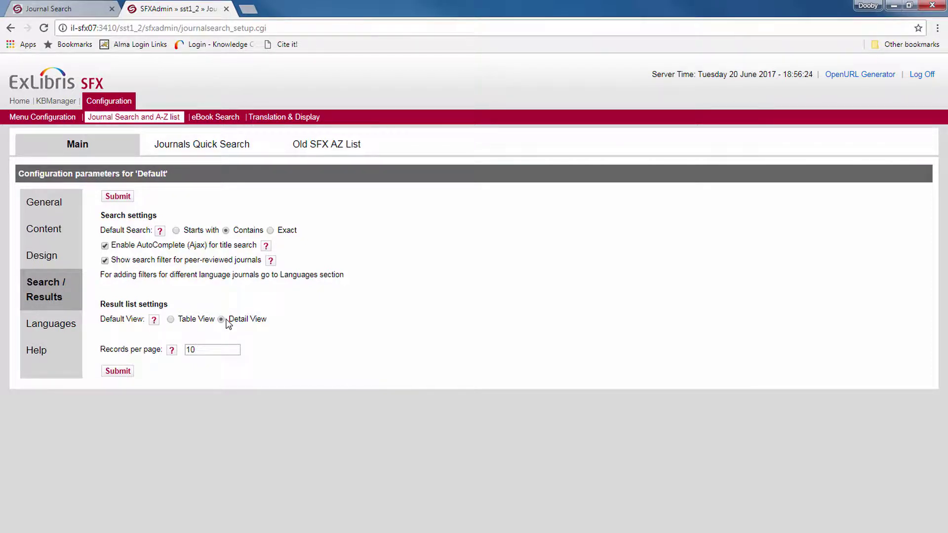
{"action": "left_click", "coordinate": [197, 352]}
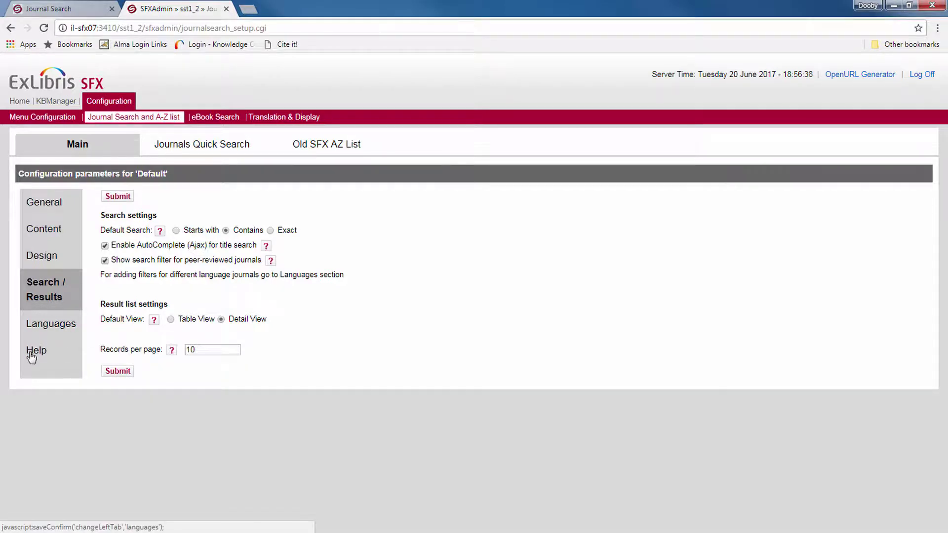
Step: Open the Languages settings and check which interface languages the public page offers
{"action": "left_click", "coordinate": [48, 326]}
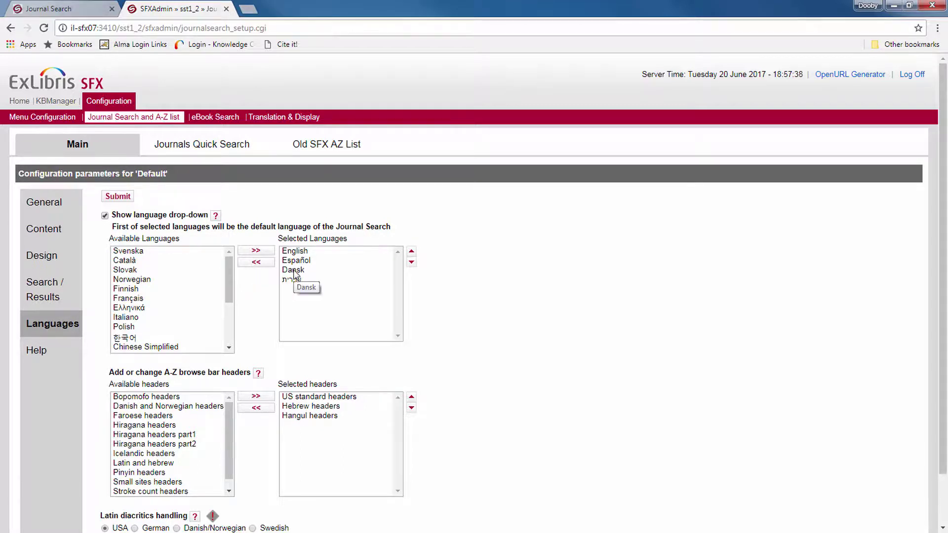
{"action": "left_click", "coordinate": [60, 6]}
{"action": "left_click", "coordinate": [893, 74]}
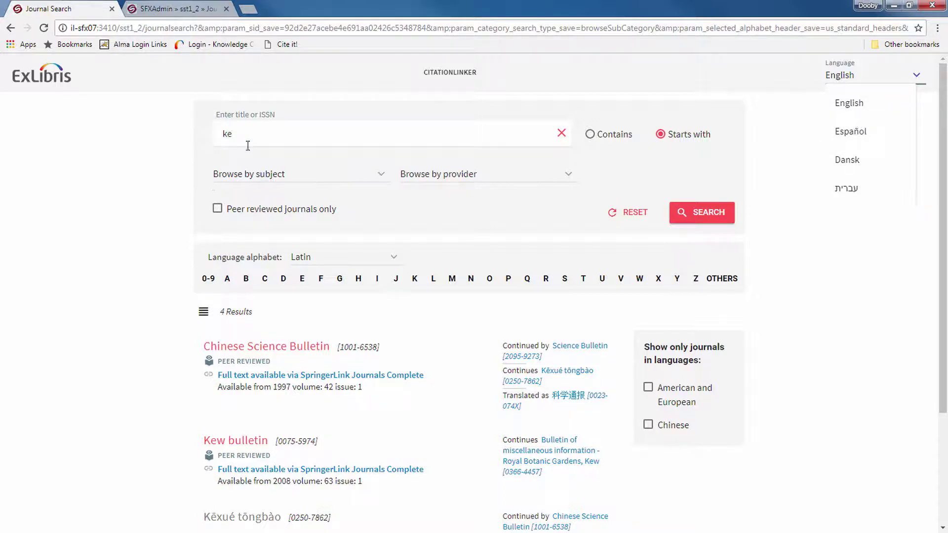
{"action": "left_click", "coordinate": [151, 11]}
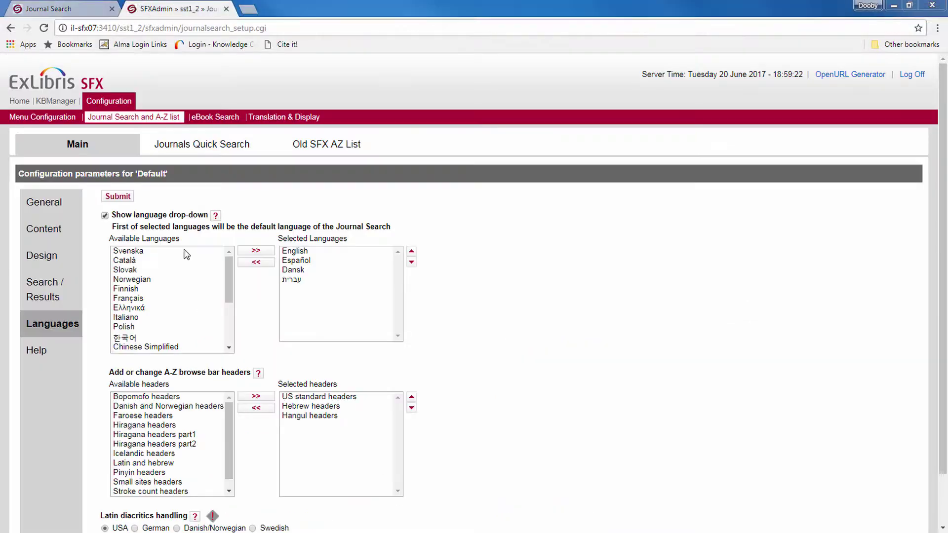
Step: Enable the language drop-down and show Hebrew letters in the public browse bar
{"action": "left_click", "coordinate": [105, 216]}
{"action": "left_click", "coordinate": [48, 9]}
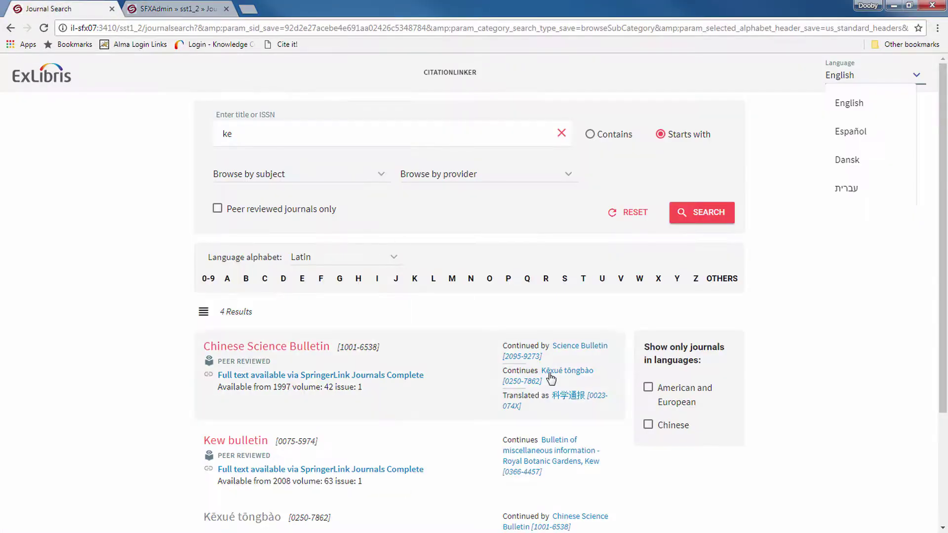
{"action": "left_click", "coordinate": [359, 260]}
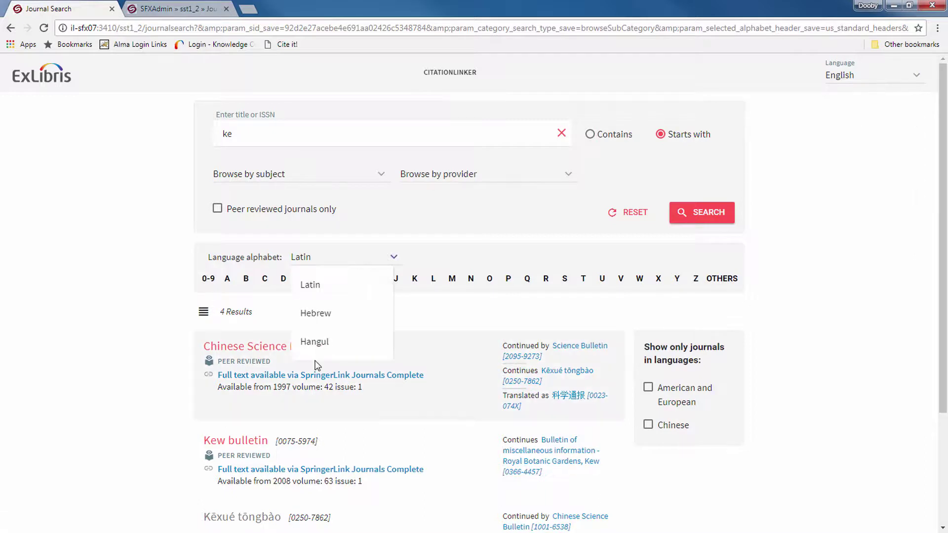
{"action": "left_click", "coordinate": [312, 314]}
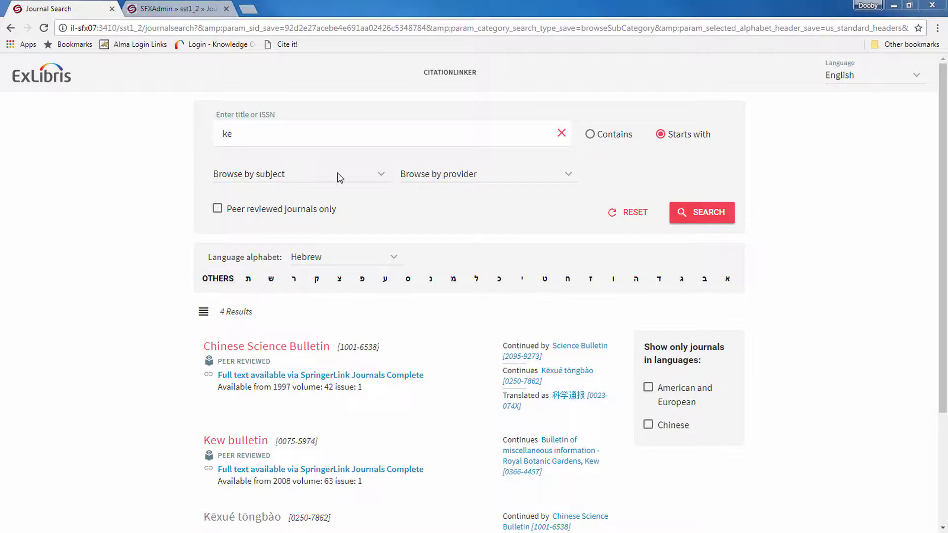
{"action": "left_click", "coordinate": [192, 12]}
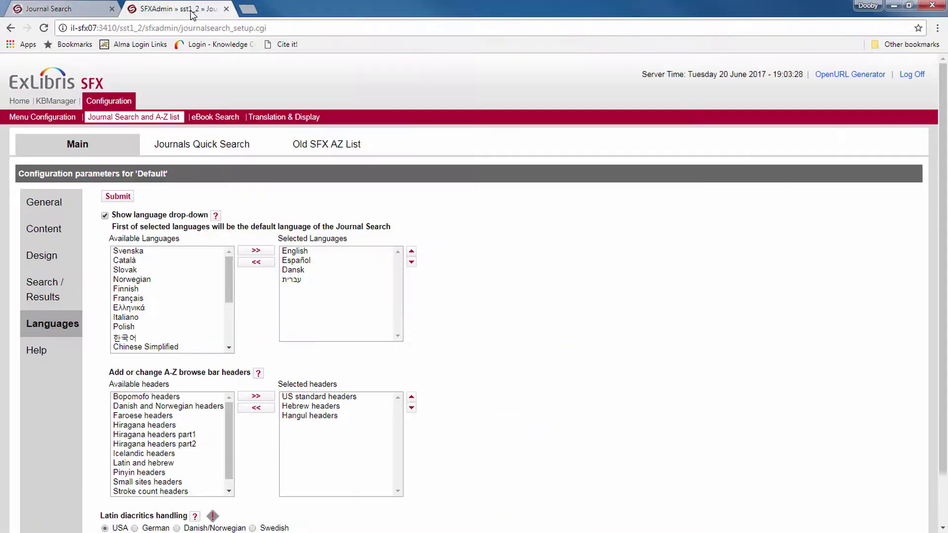
Step: Return to the General settings of the Default Journal Search profile, with New version active
{"action": "left_click", "coordinate": [52, 204]}
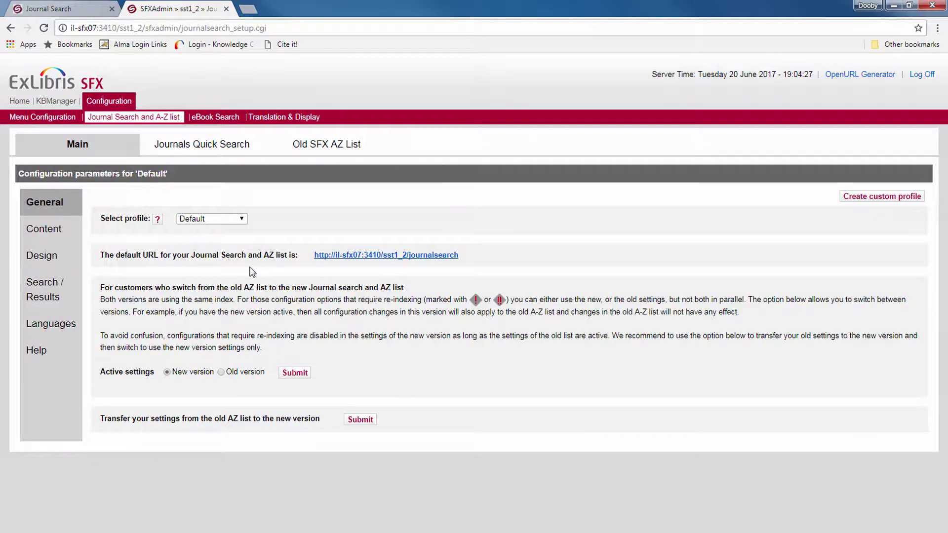